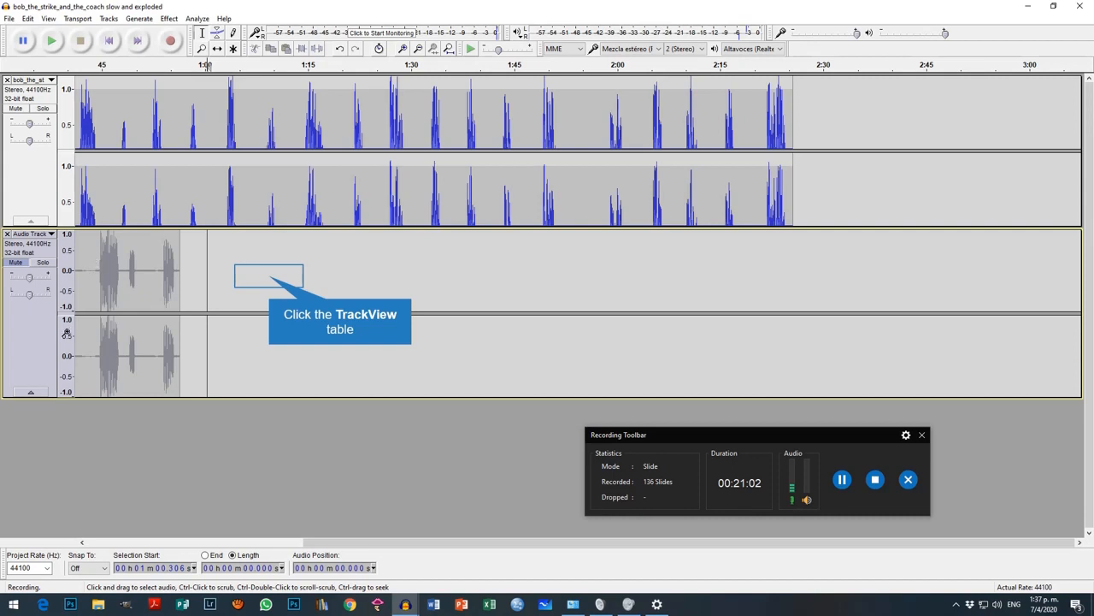
# - Select the roughly 4-second phrase starting at about 1:01.5 in the bob_the_strike track for listening
pyautogui.click(269, 275)
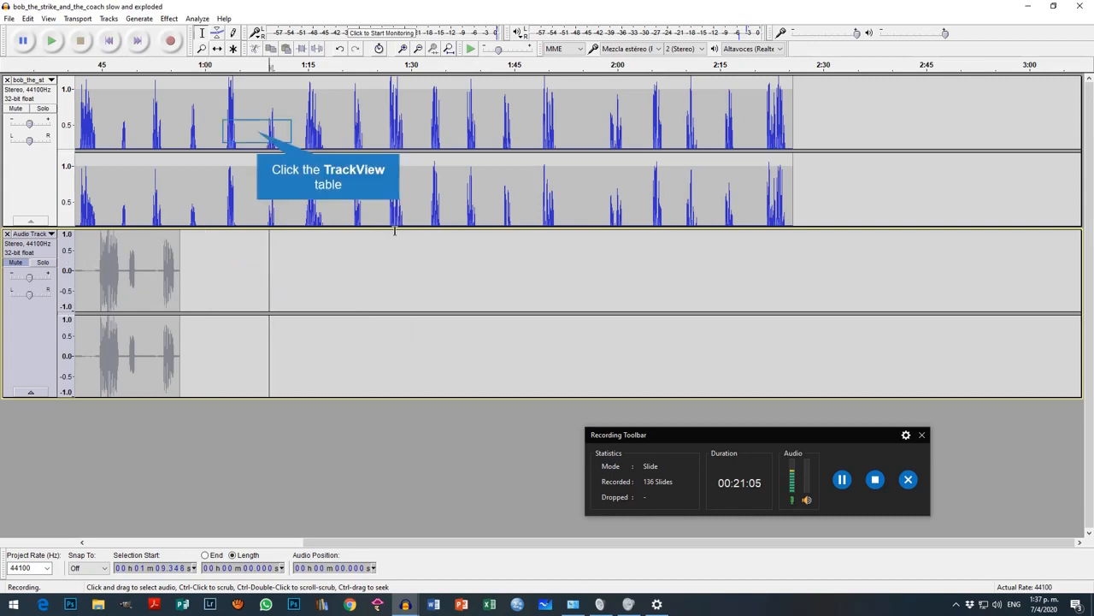
pyautogui.click(257, 124)
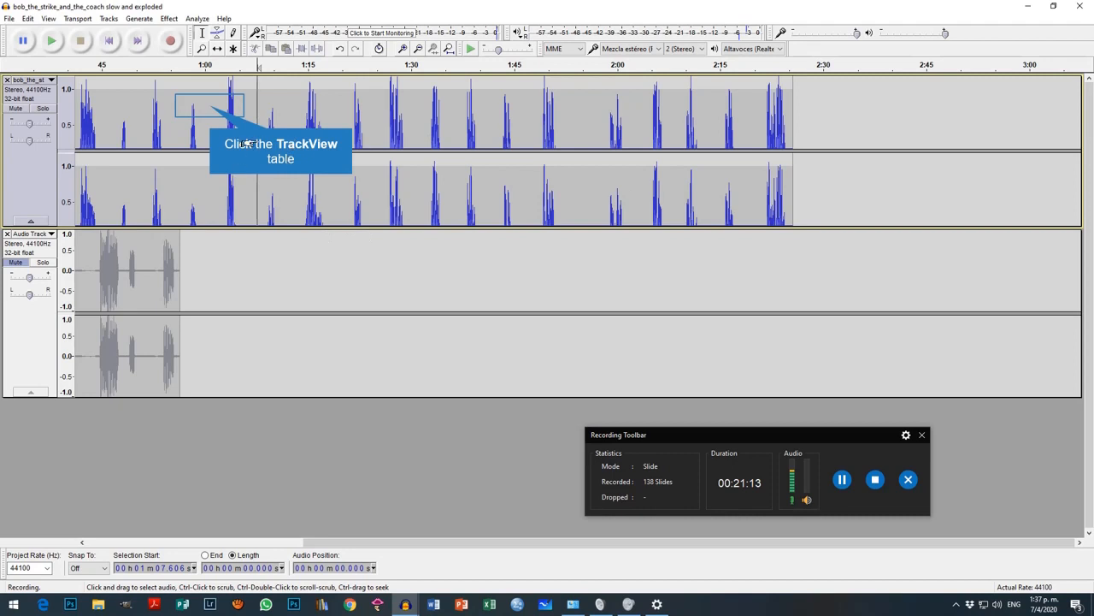
pyautogui.click(211, 108)
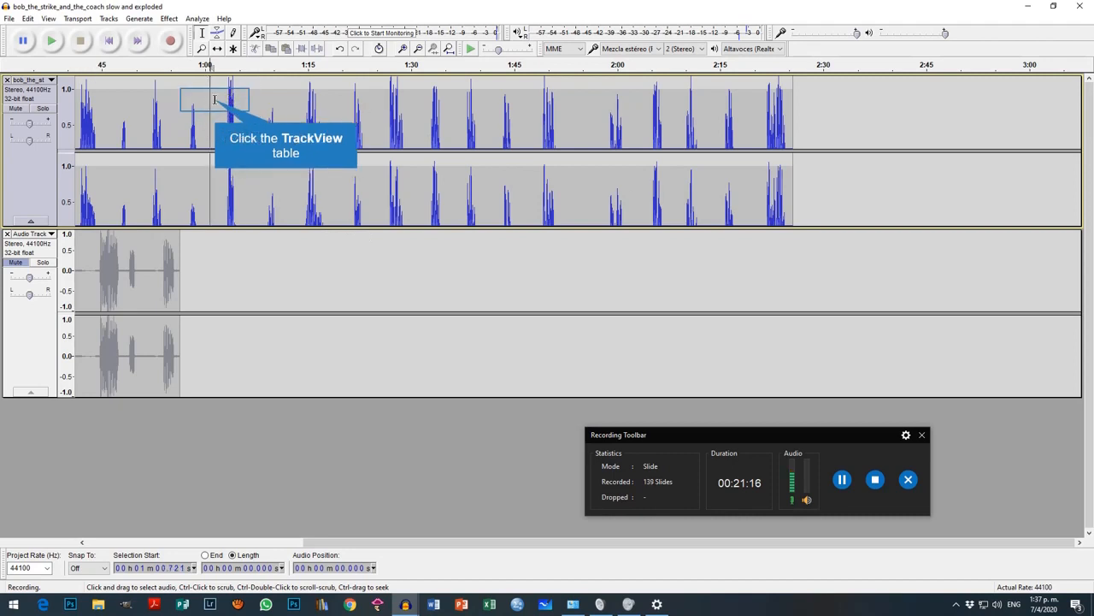
pyautogui.moveTo(214, 99); pyautogui.dragTo(242, 101)
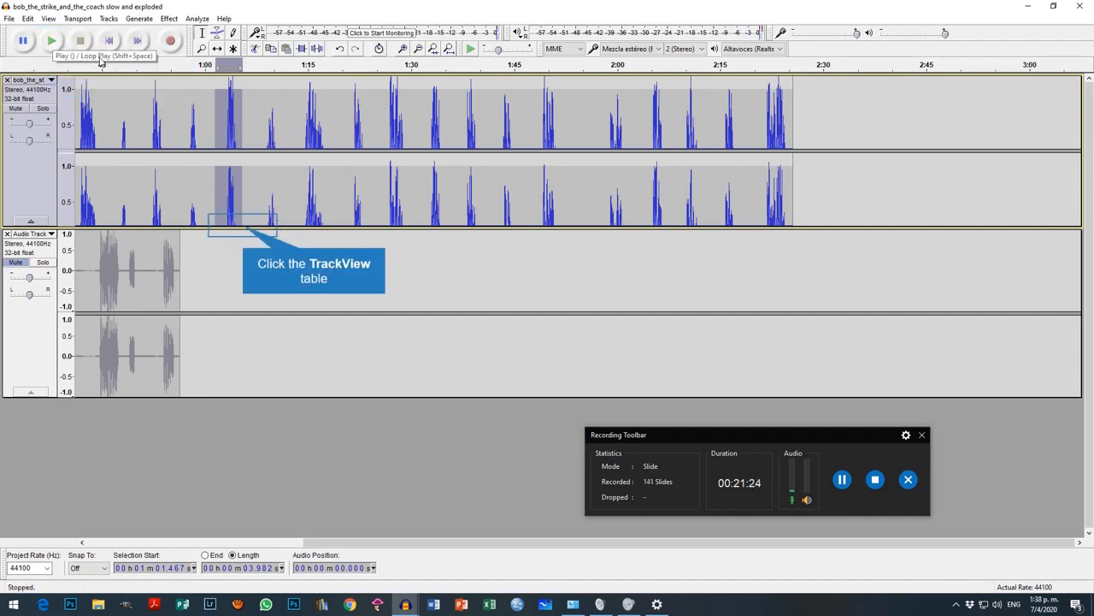
# - Copy about 2.9 seconds of silence starting at about 1:05.6 in the bob_the_strike track and paste it at about 1:05.9
pyautogui.click(248, 209)
pyautogui.click(246, 206)
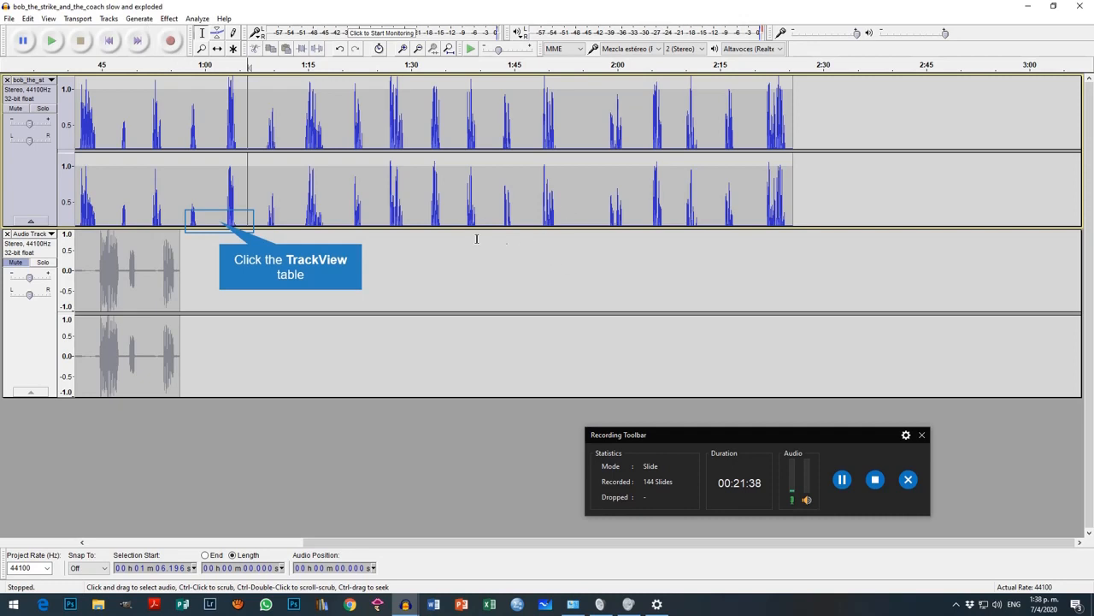
pyautogui.click(220, 220)
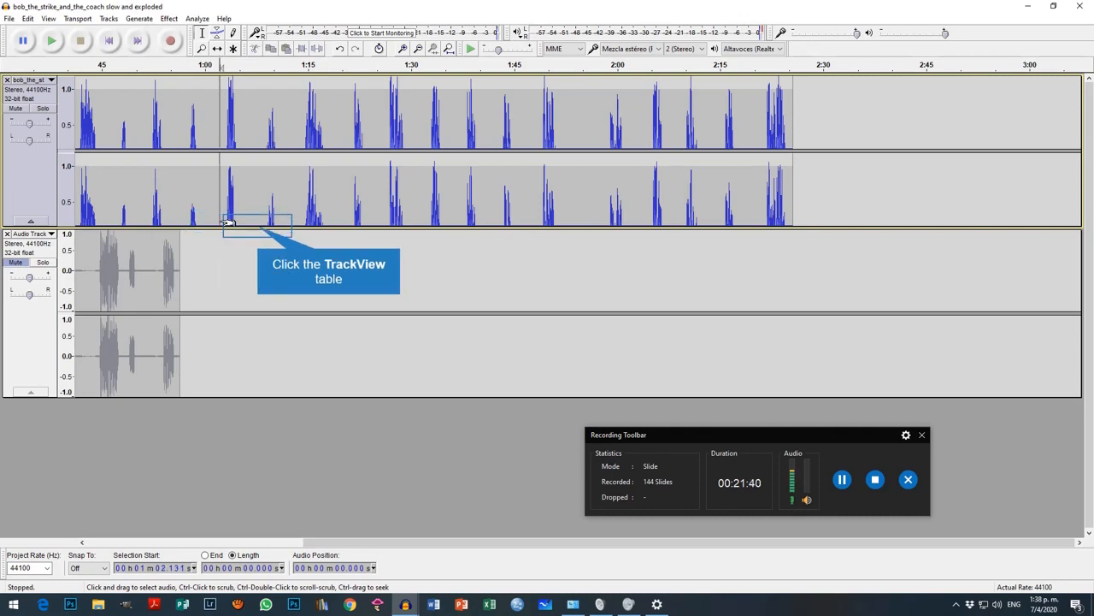
pyautogui.doubleClick(249, 211)
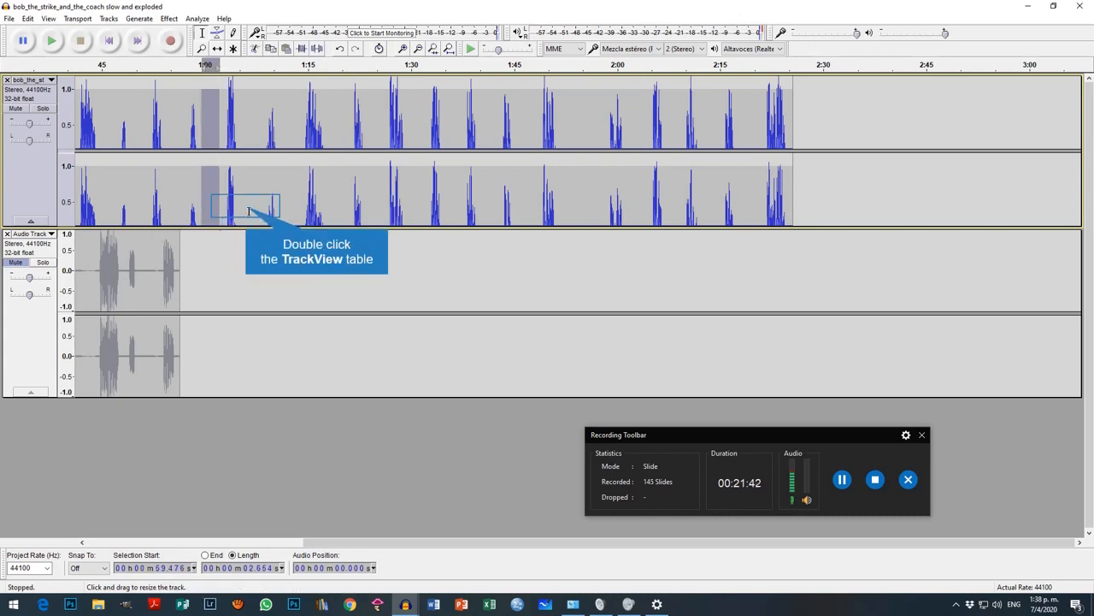
pyautogui.doubleClick(245, 206)
pyautogui.click(247, 201)
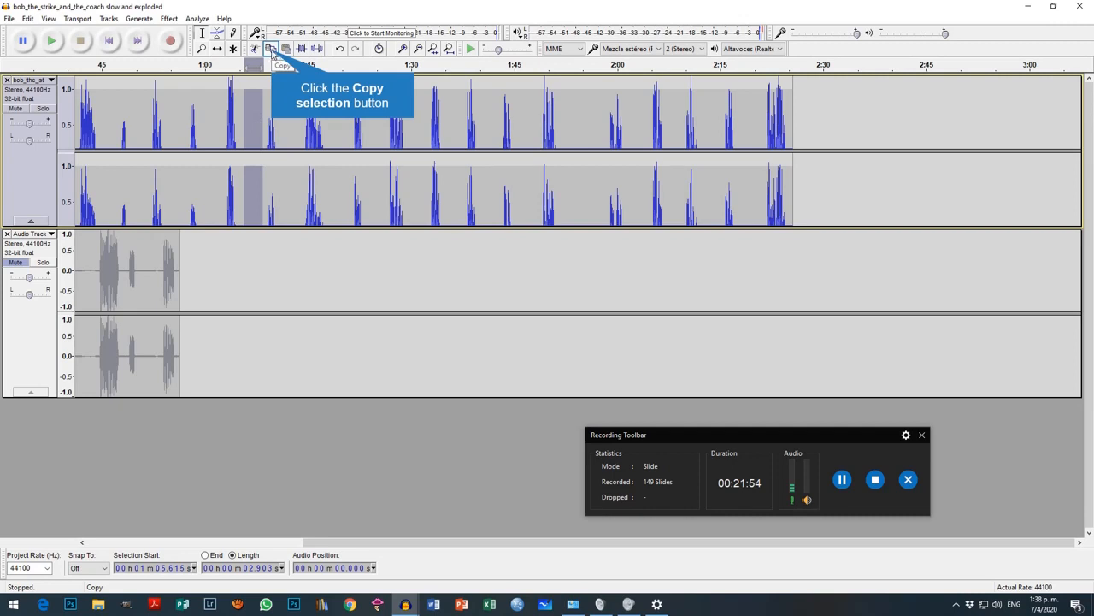
pyautogui.click(271, 49)
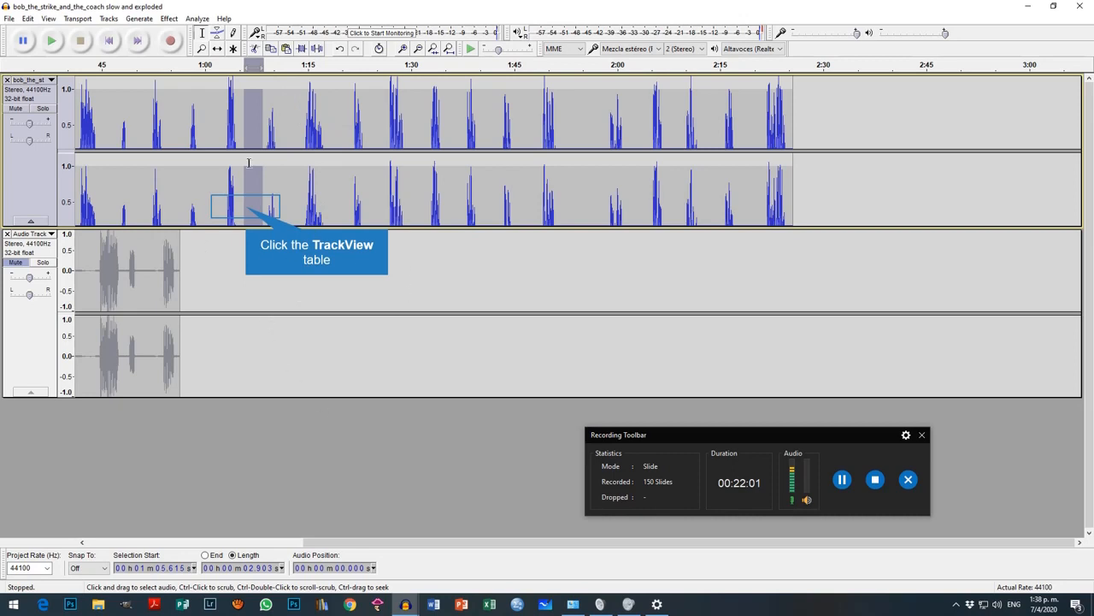
pyautogui.click(247, 207)
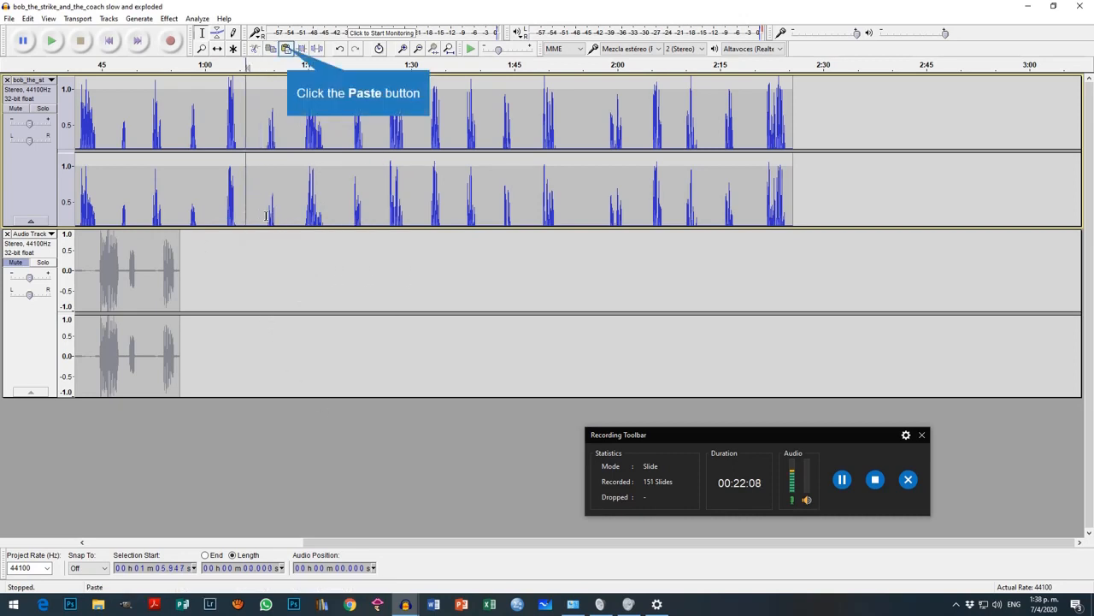
pyautogui.click(286, 49)
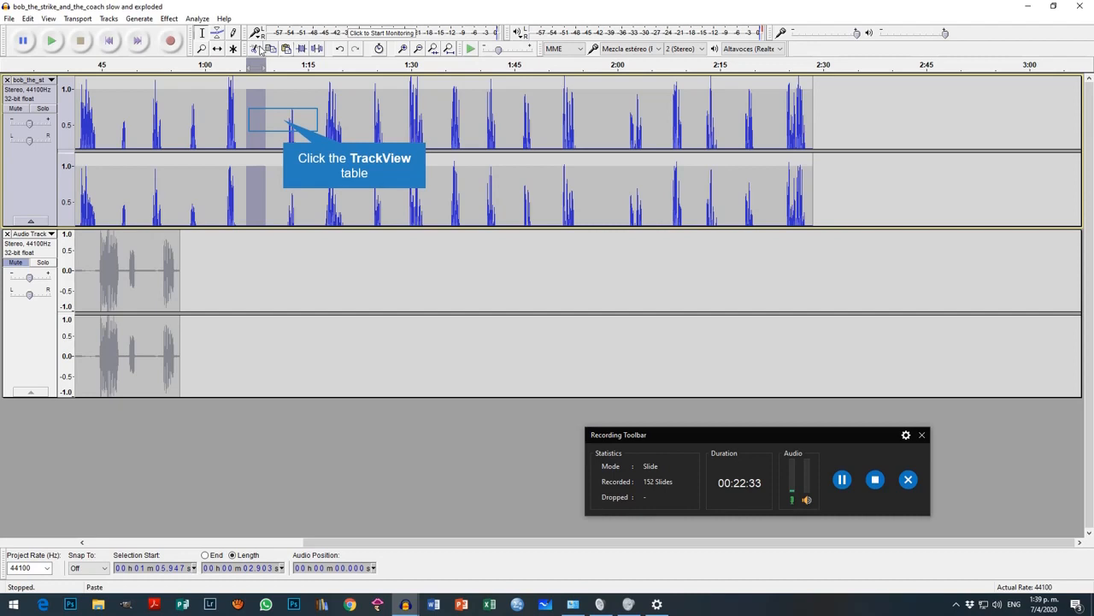
# - Generate 5 seconds of silence at about 1:06.3 in the bob_the_strike track, using the seconds format for the duration
pyautogui.click(283, 120)
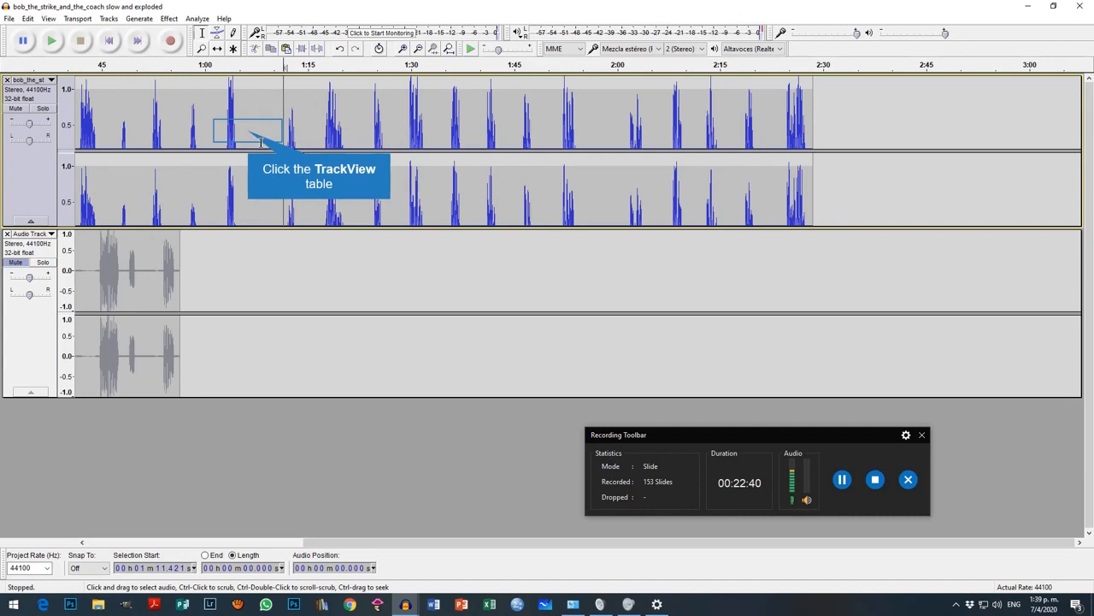
pyautogui.click(248, 128)
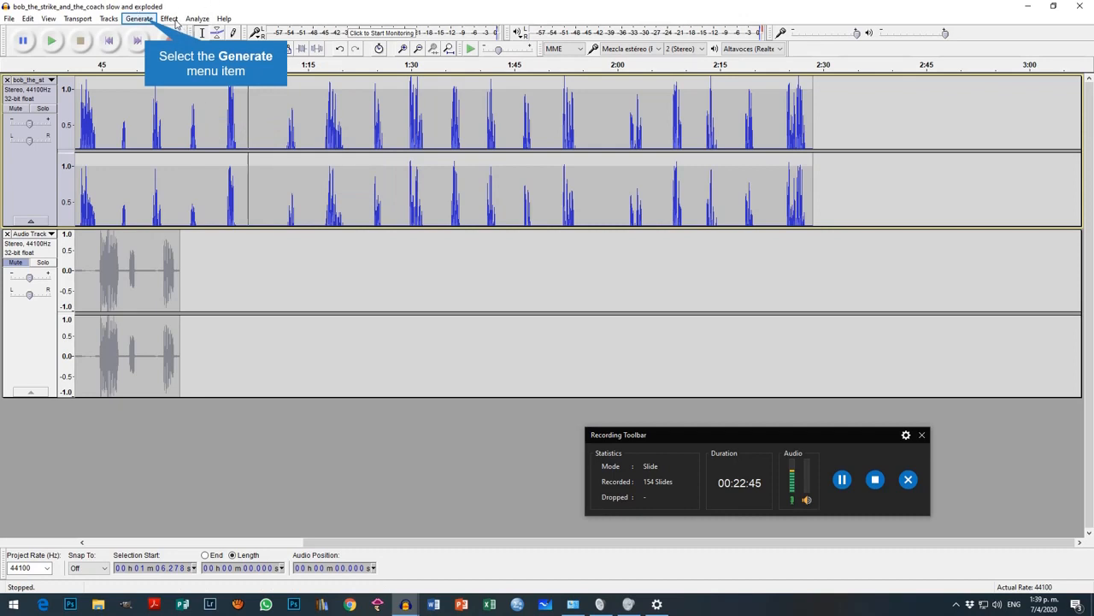
pyautogui.click(139, 17)
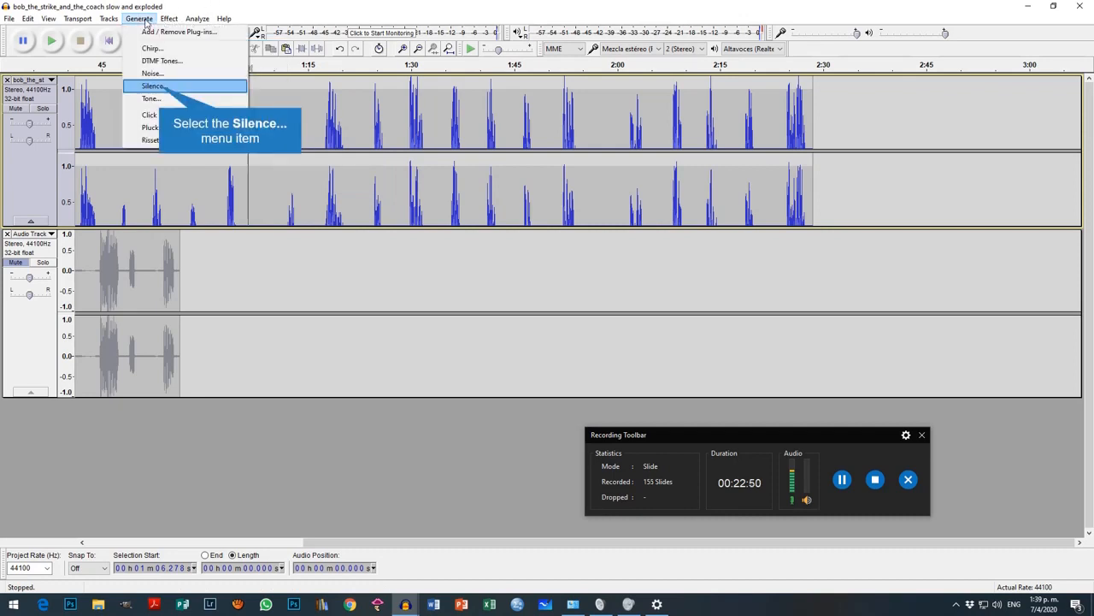
pyautogui.click(159, 89)
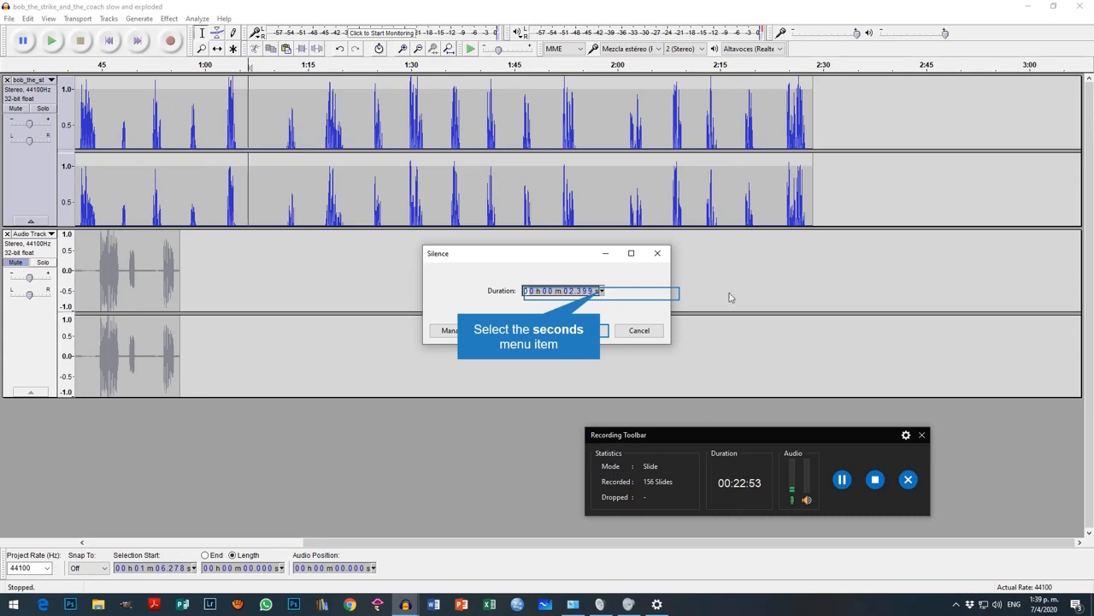
pyautogui.click(599, 291)
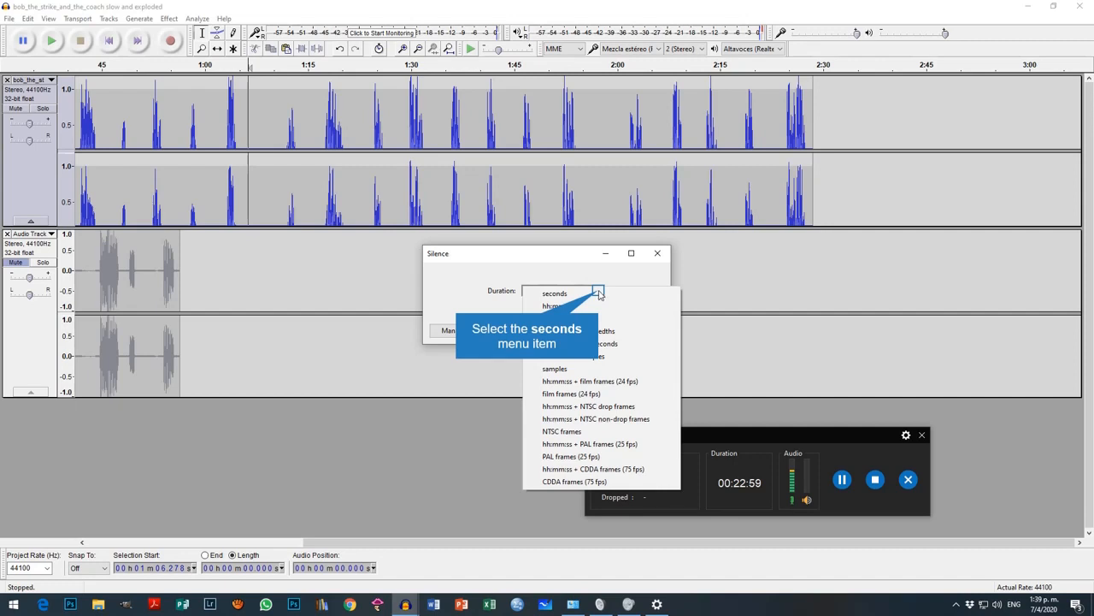
pyautogui.click(598, 293)
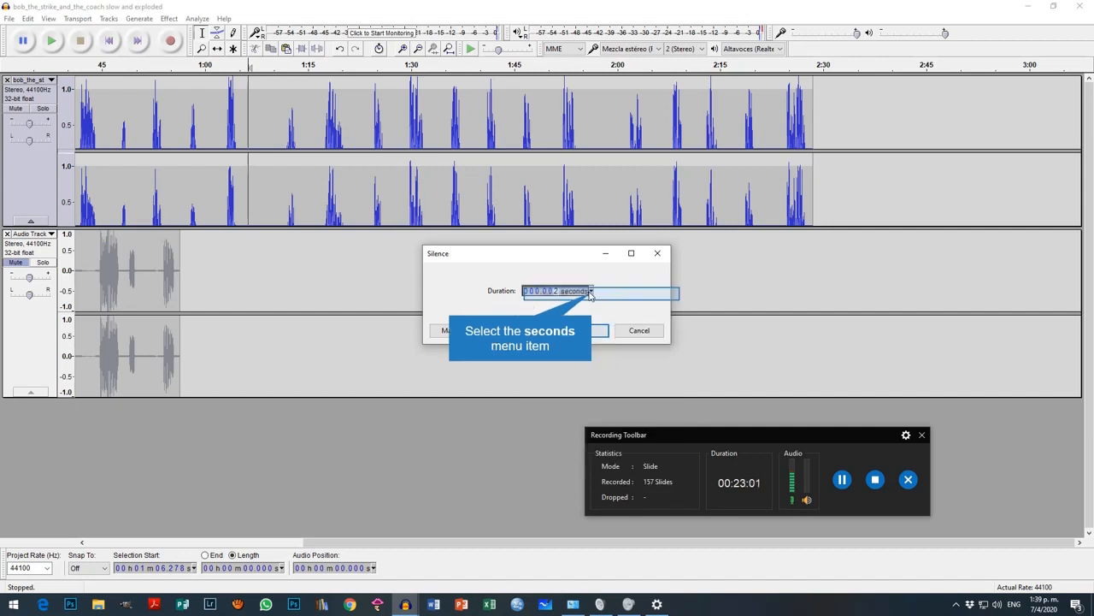
pyautogui.click(591, 294)
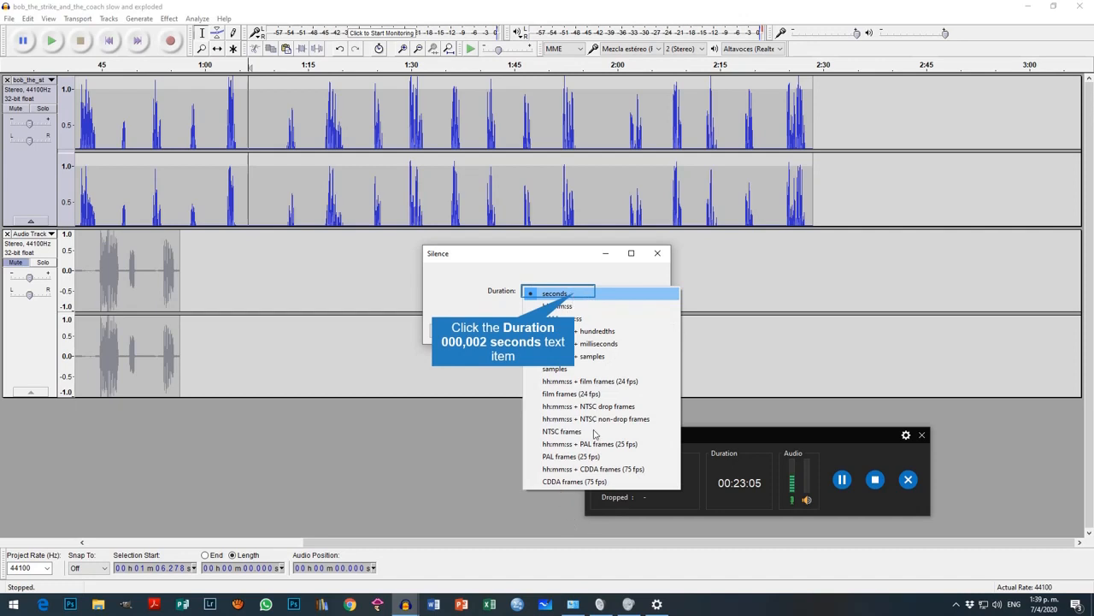
pyautogui.click(575, 295)
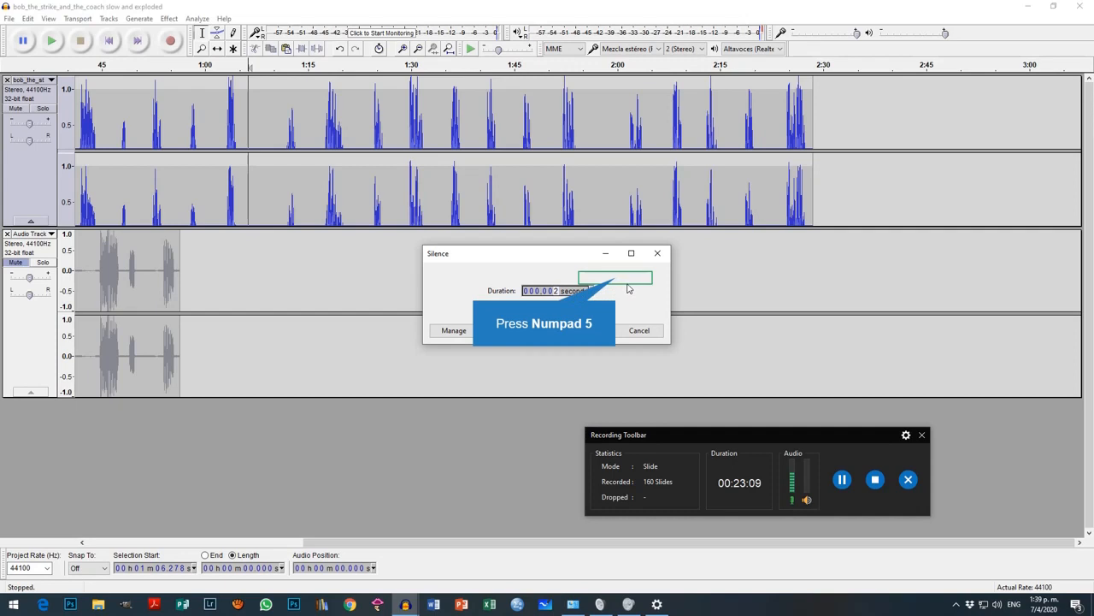
pyautogui.press('KP_5')
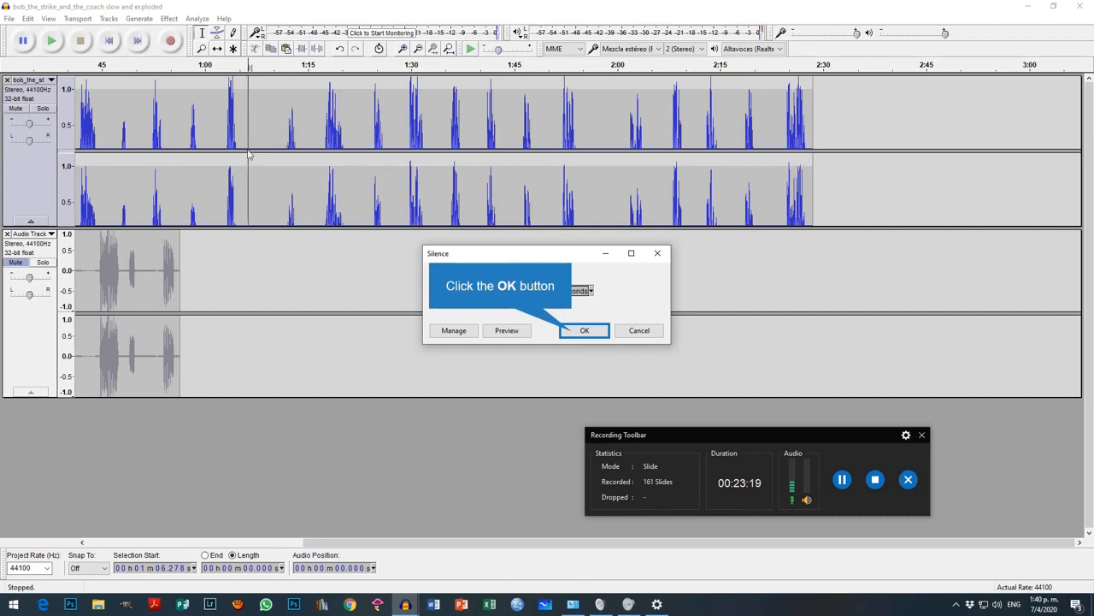
pyautogui.click(574, 331)
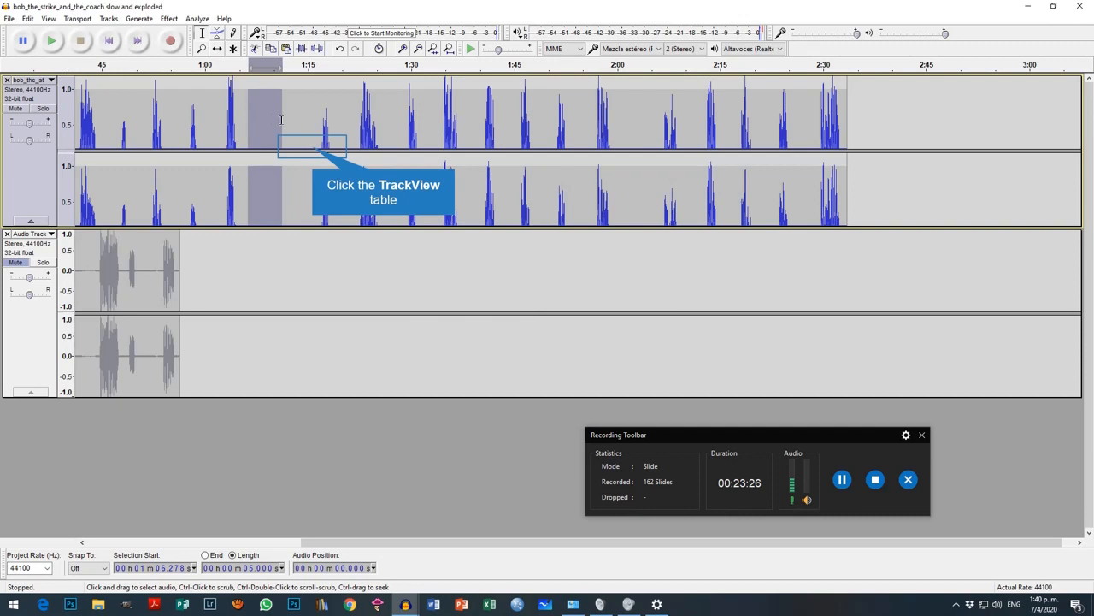
# - Record a new audio track starting at about 1:01.1, covering the phrase and the gap after it, and stop the recording
pyautogui.click(312, 147)
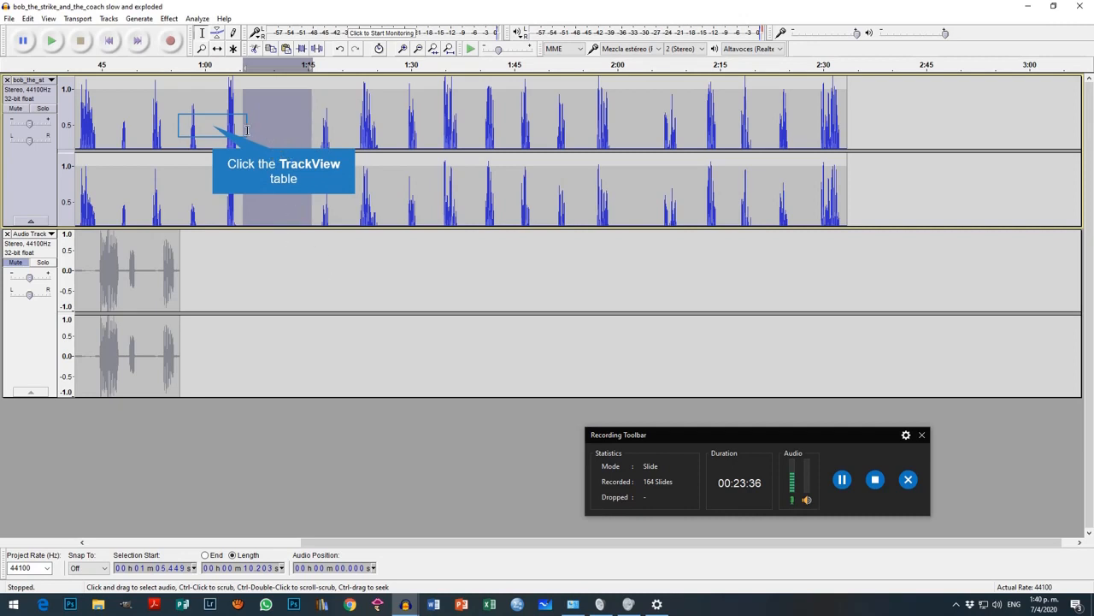
pyautogui.click(212, 124)
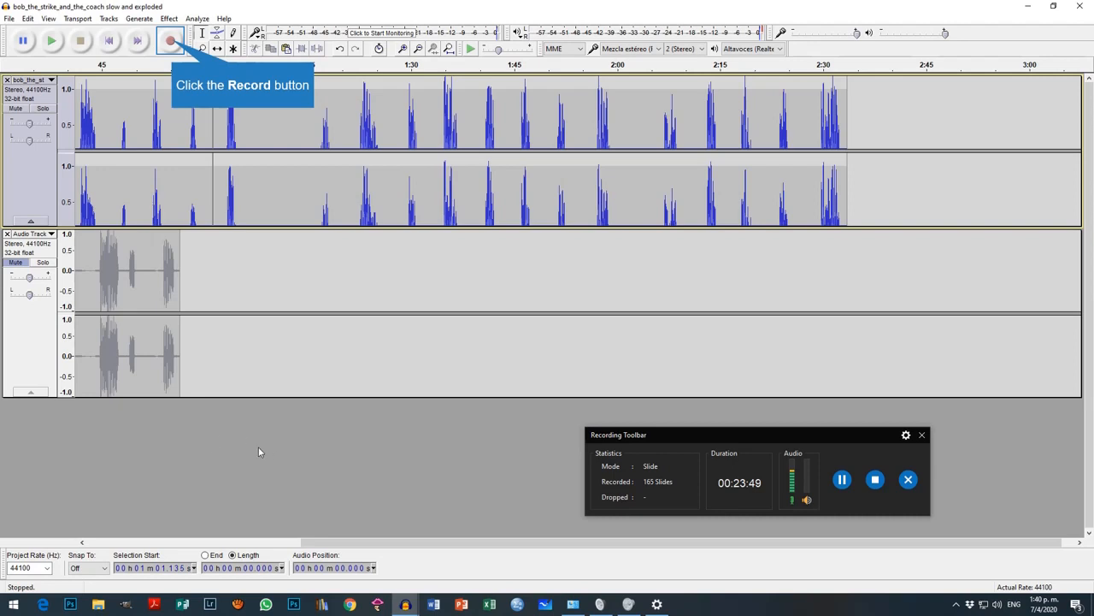
pyautogui.click(171, 41)
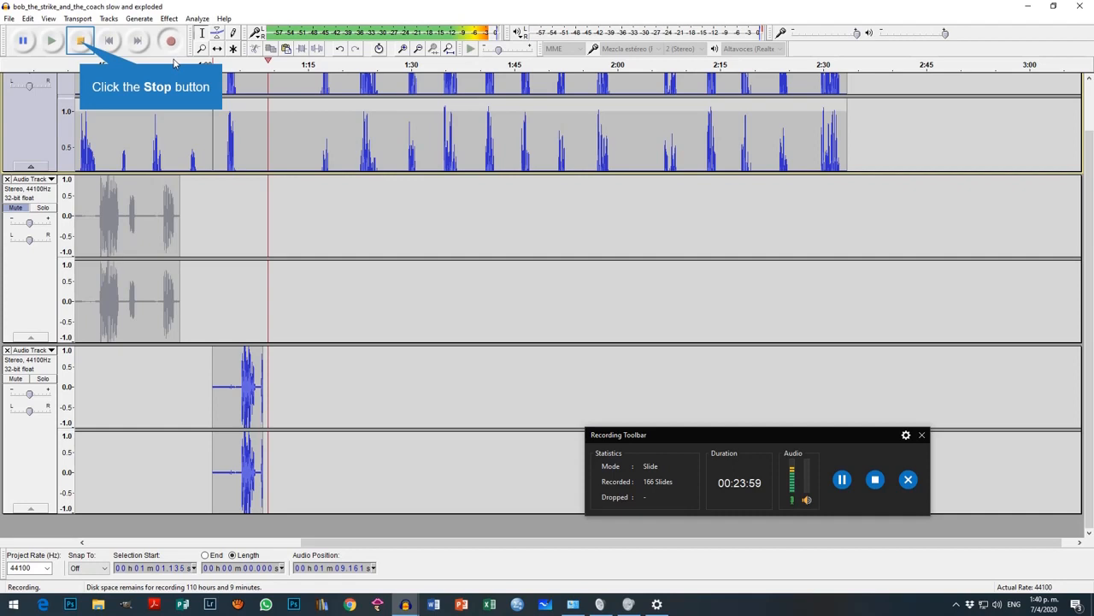
pyautogui.click(81, 42)
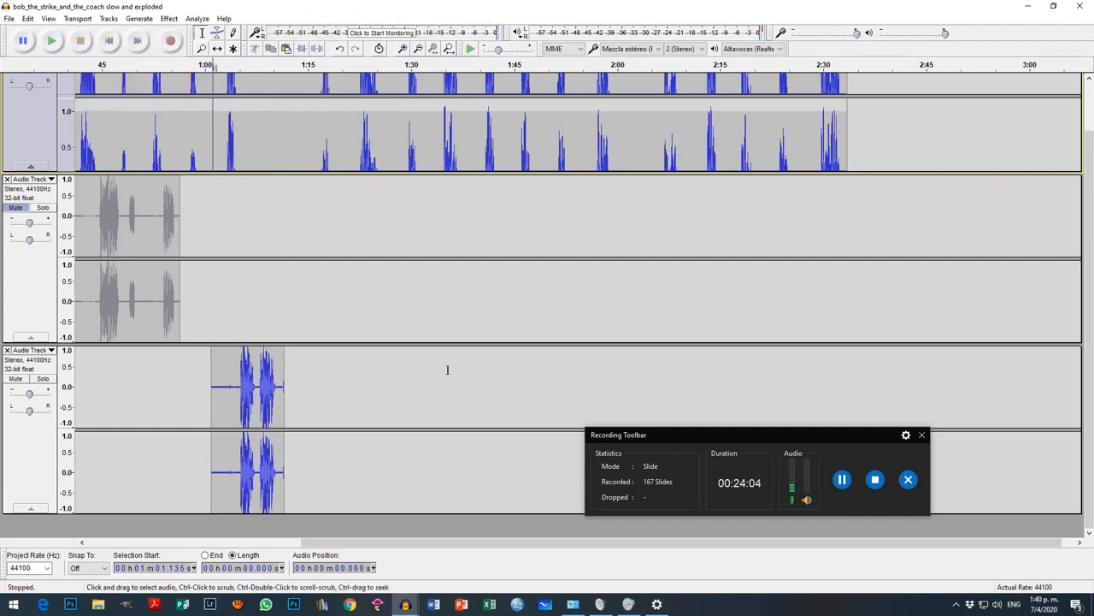
# - Mute the bob_the_strike track and play back the newly recorded track from about 1:01.1
pyautogui.scroll(2, 21, 129)
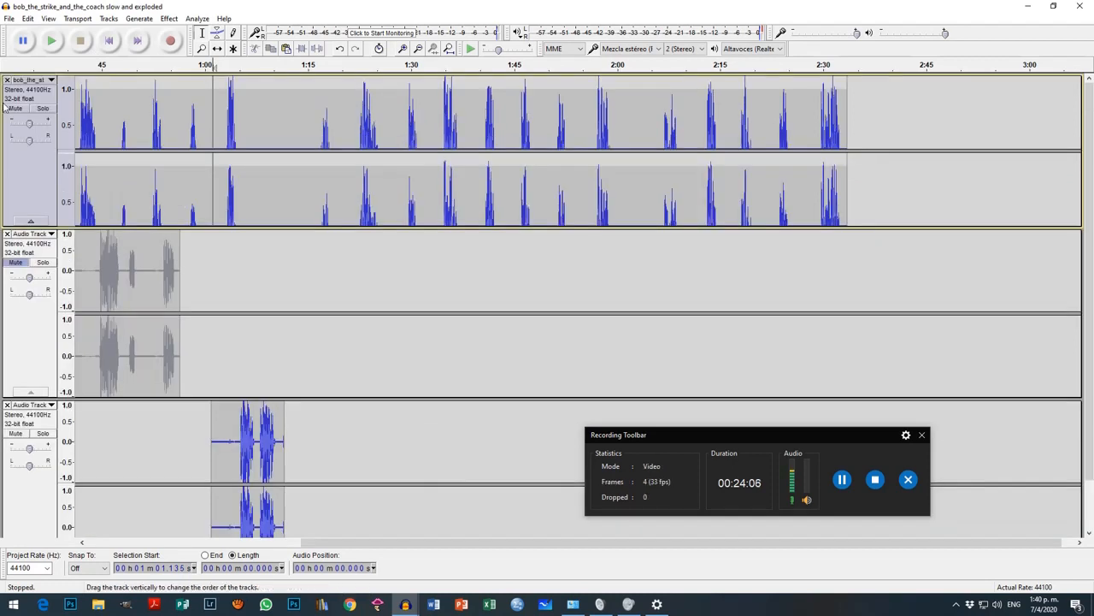
pyautogui.scroll(-2, 15, 108)
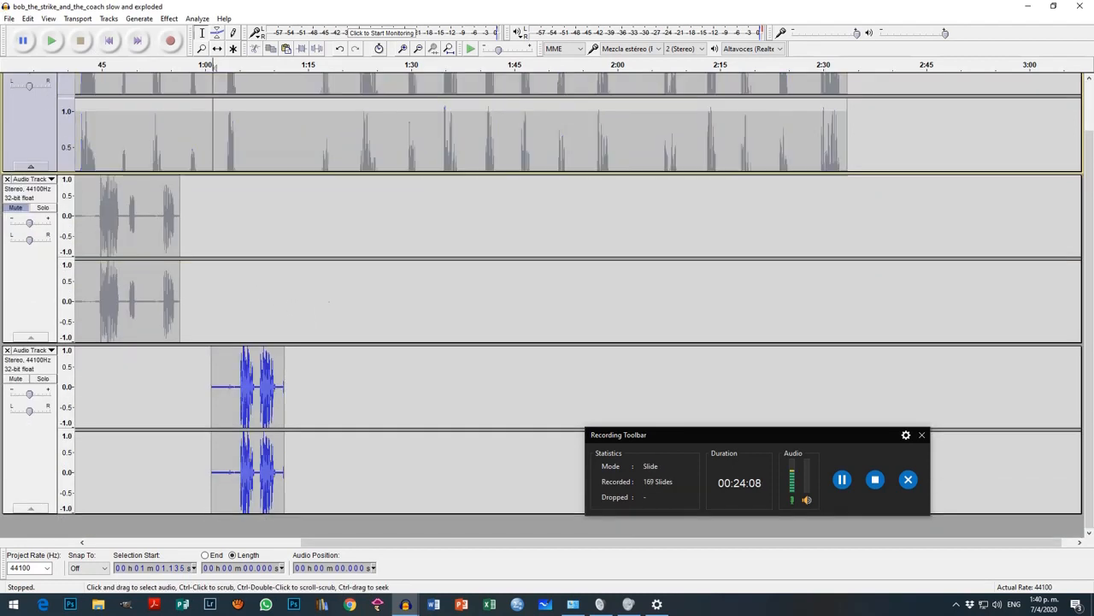
pyautogui.hotkey('ctrl', 'shift', 'a')
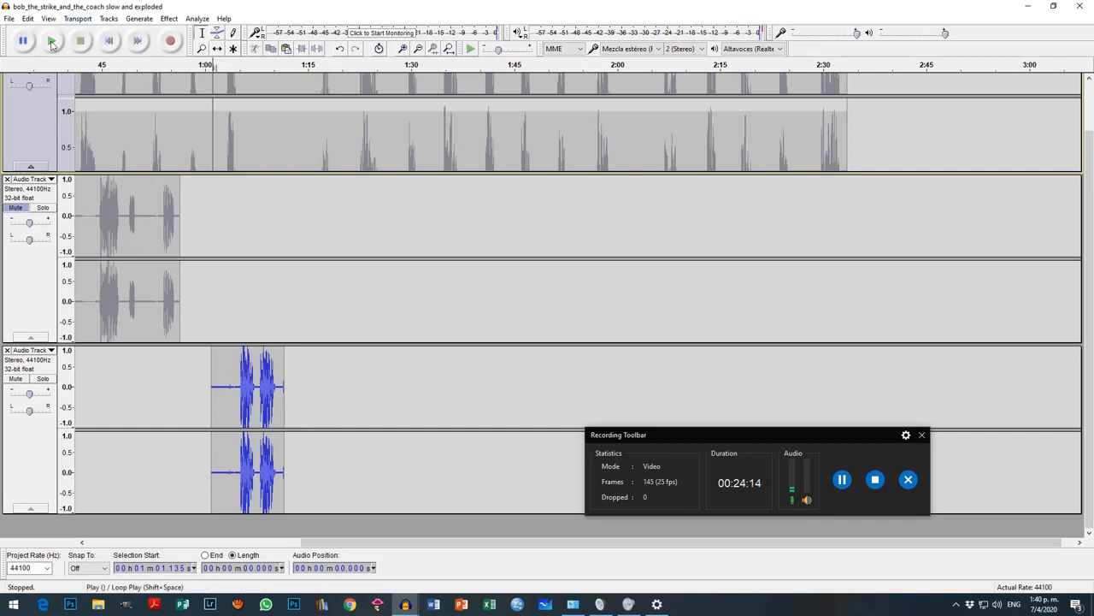
pyautogui.scroll(2, 329, 286)
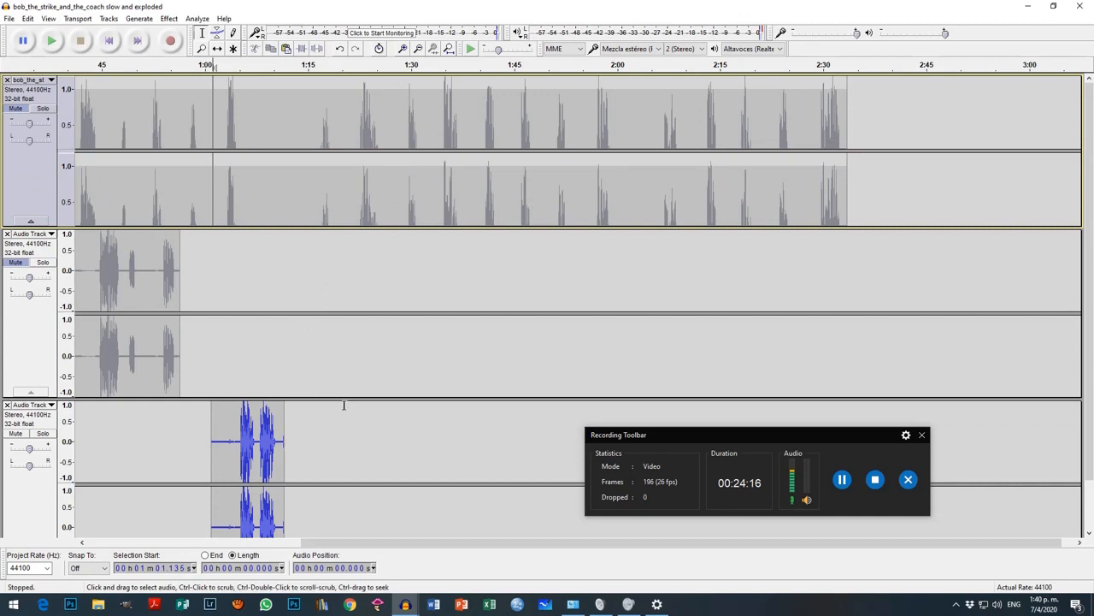
pyautogui.scroll(-2, 237, 191)
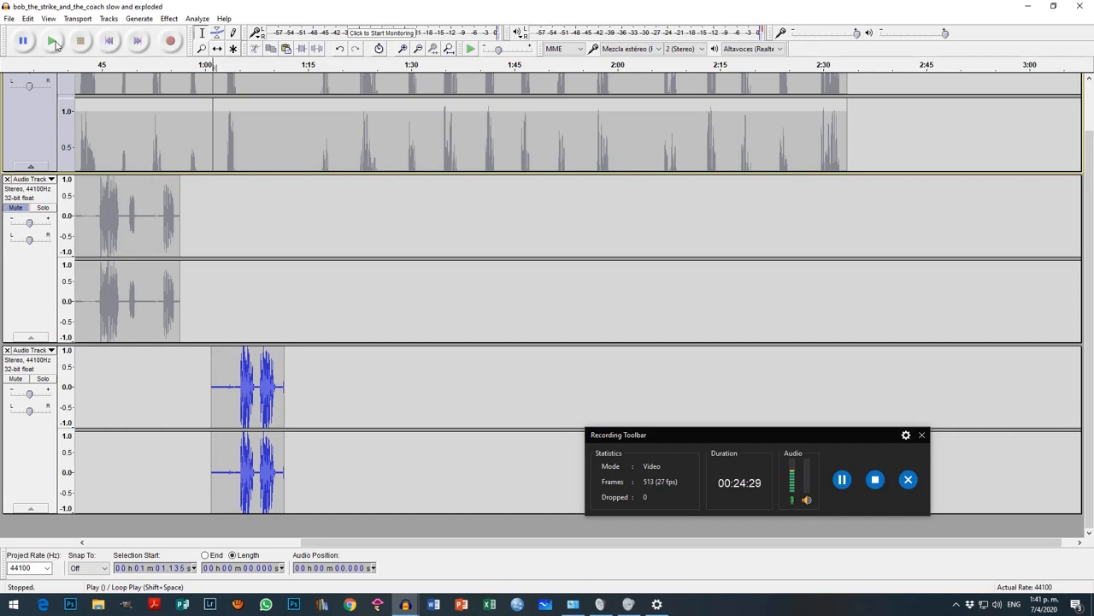
pyautogui.press('space')
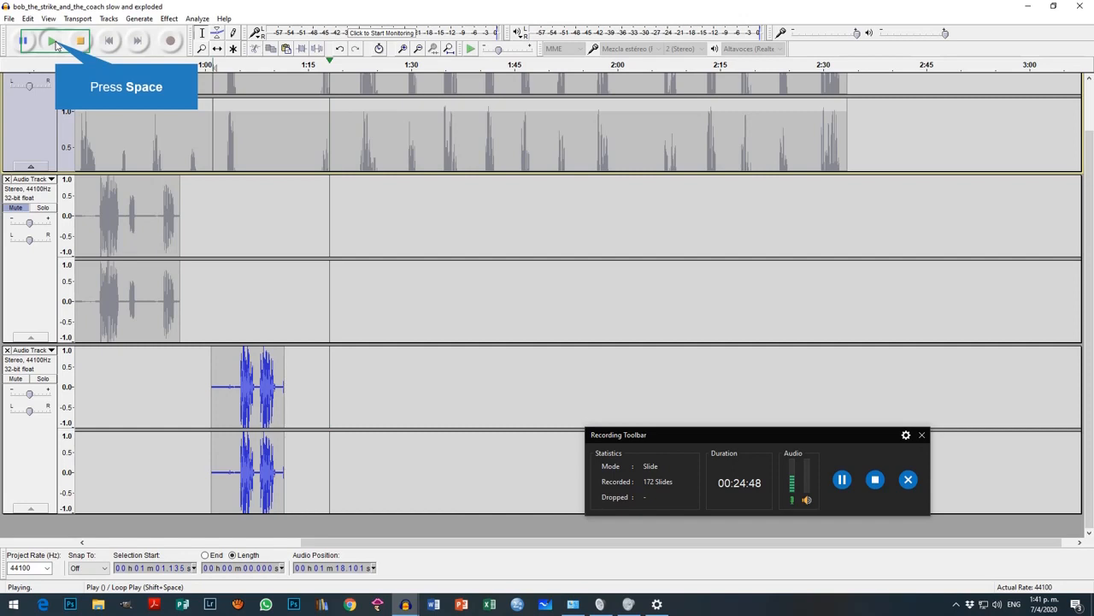
pyautogui.press('space')
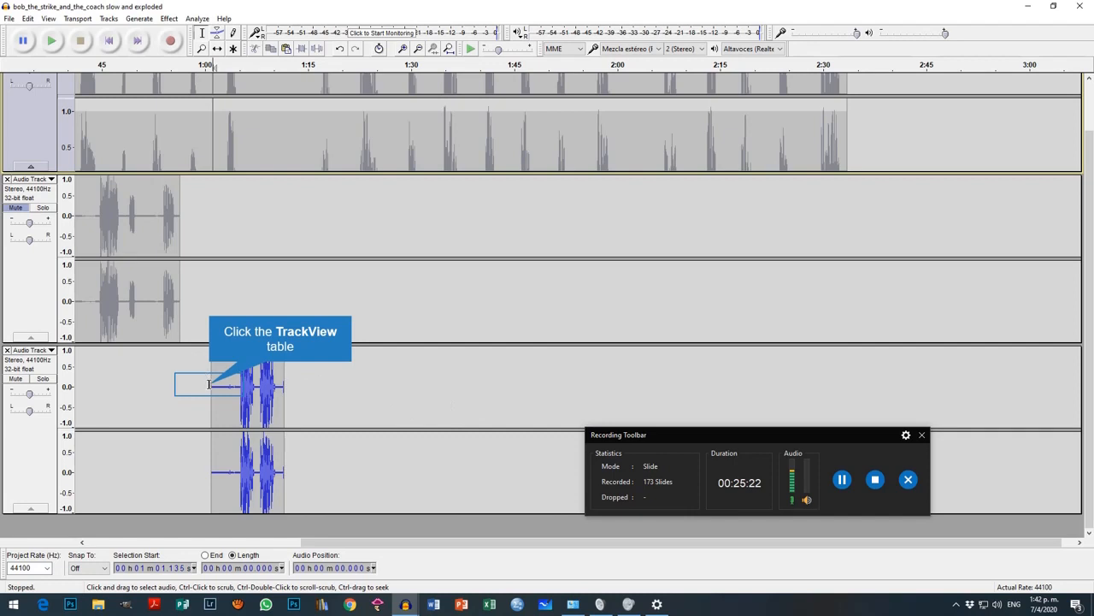
# - Select the whole new recording, about 11.4 seconds starting at about 1:00.6, and copy it
pyautogui.moveTo(207, 385); pyautogui.dragTo(279, 415)
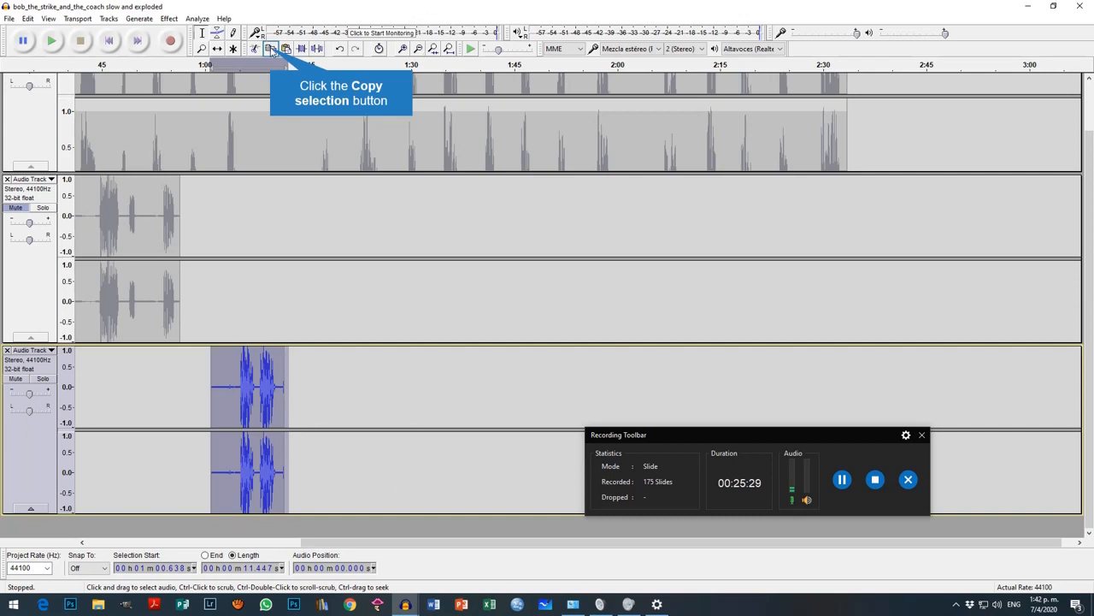
pyautogui.click(271, 49)
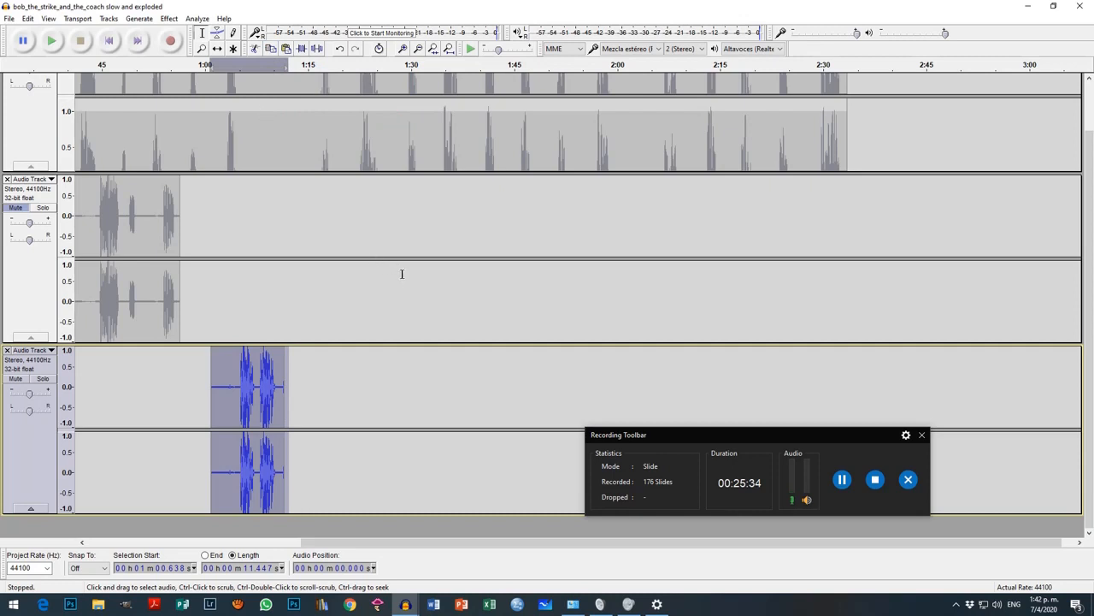
pyautogui.scroll(3, 257, 278)
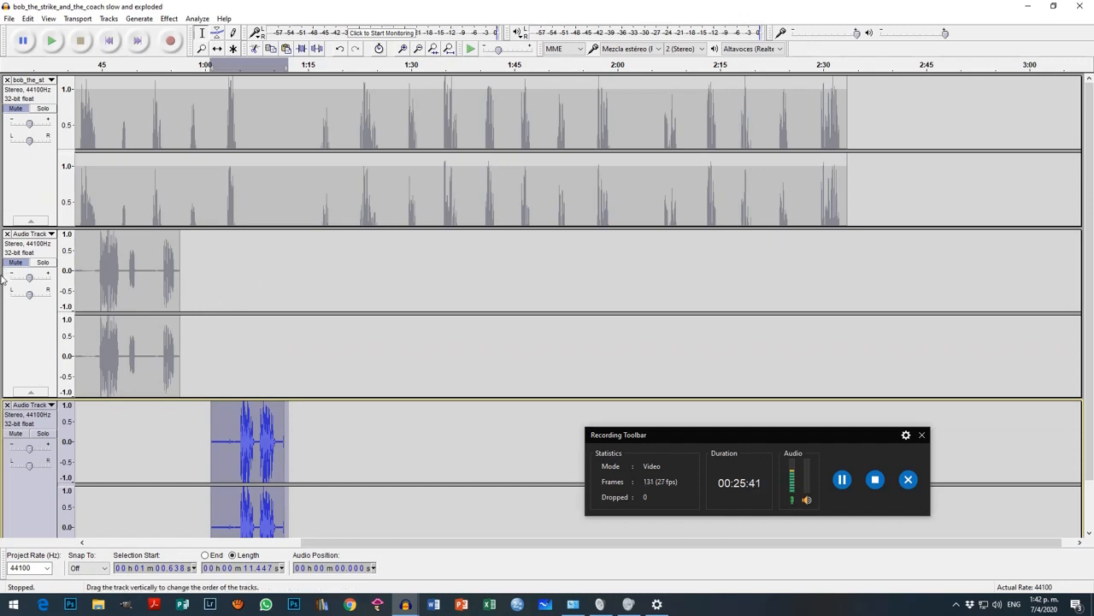
# - Paste the copied recording into the middle audio track at about 1:01.4, after its existing clip, and clear the selection
pyautogui.click(214, 271)
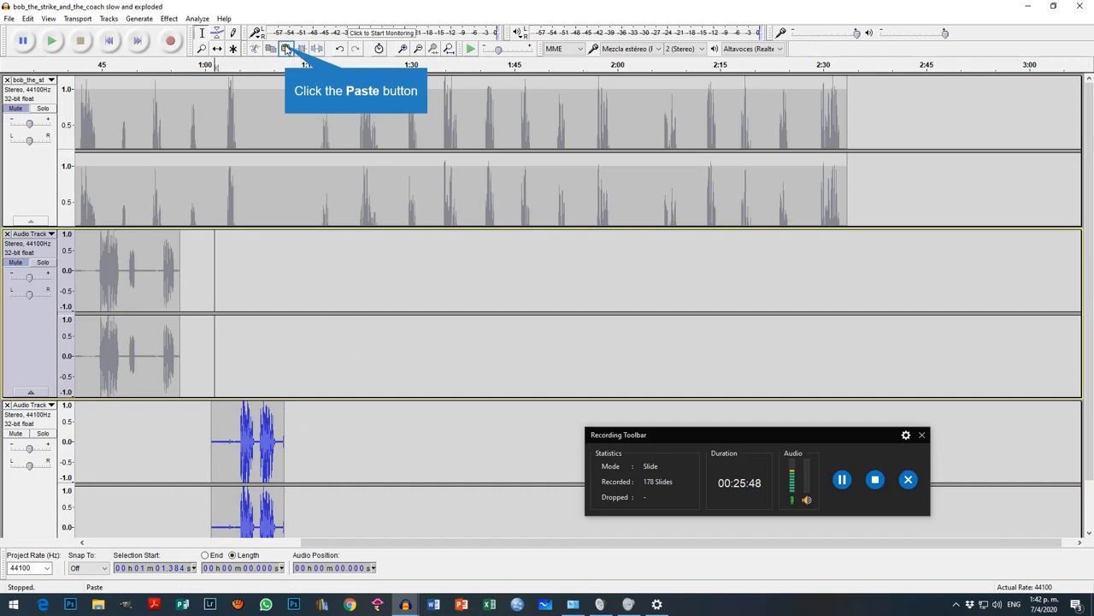
pyautogui.click(286, 48)
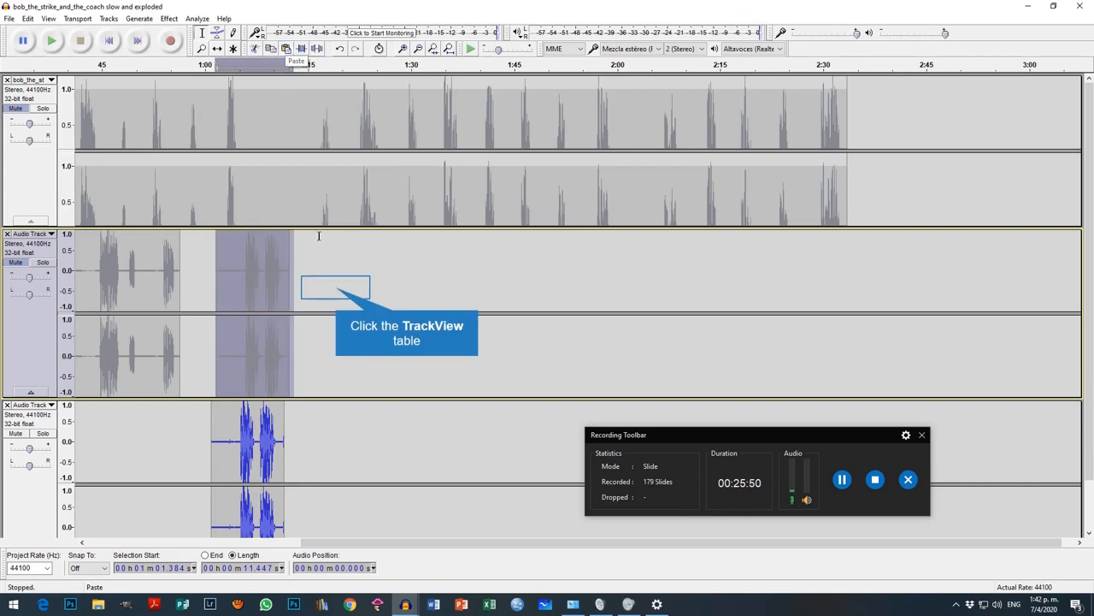
pyautogui.click(335, 287)
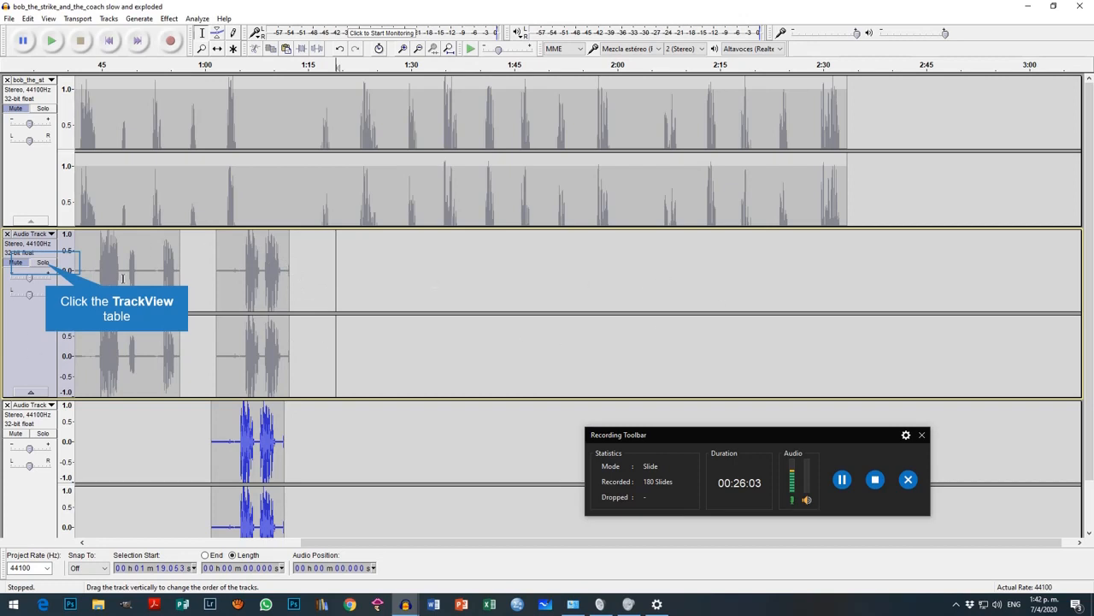
# - Solo the middle audio track and play back its pasted clip, selecting about 12.8 seconds from about 1:01.8
pyautogui.click(48, 269)
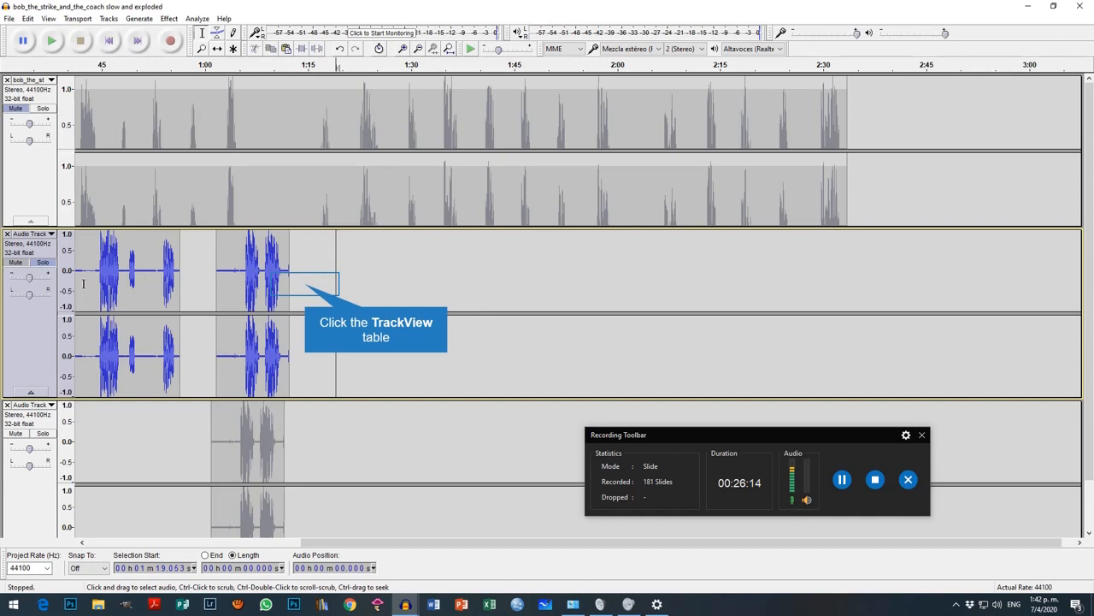
pyautogui.moveTo(307, 285); pyautogui.dragTo(217, 285)
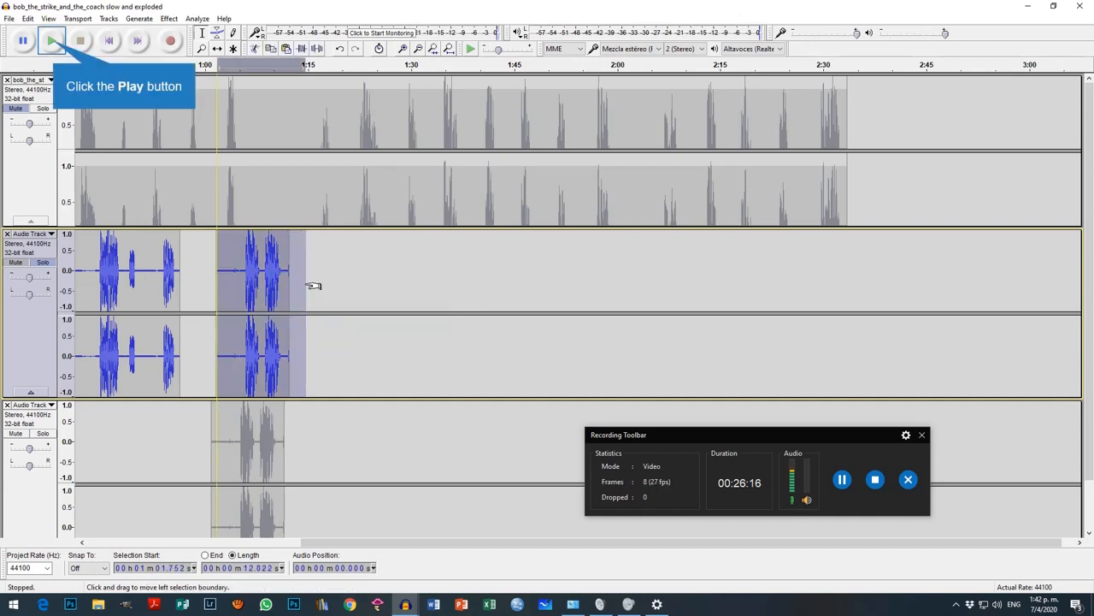
pyautogui.click(51, 41)
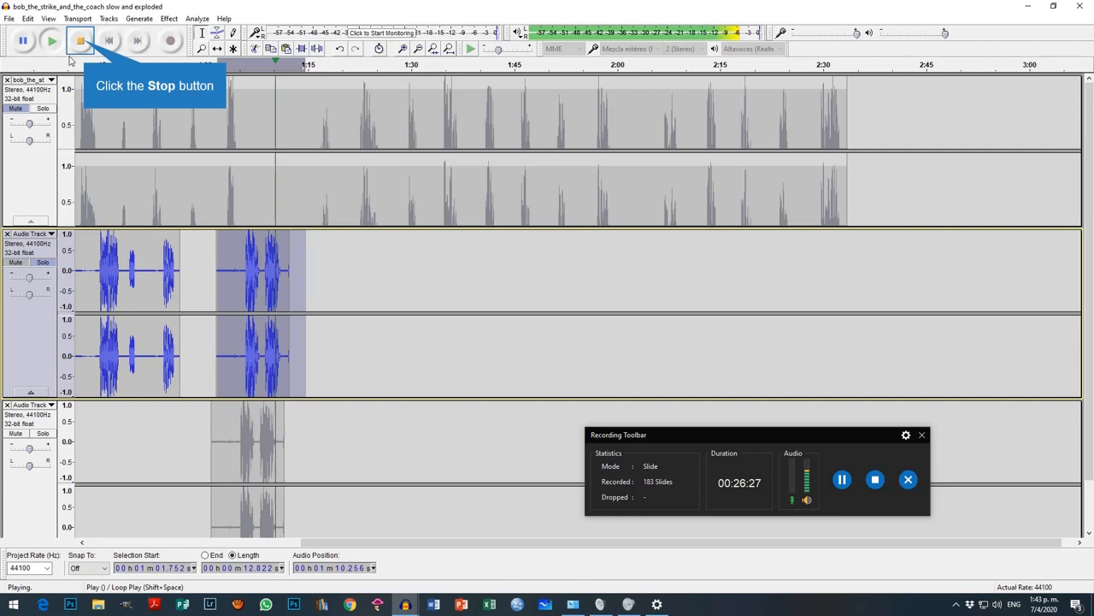
pyautogui.click(83, 44)
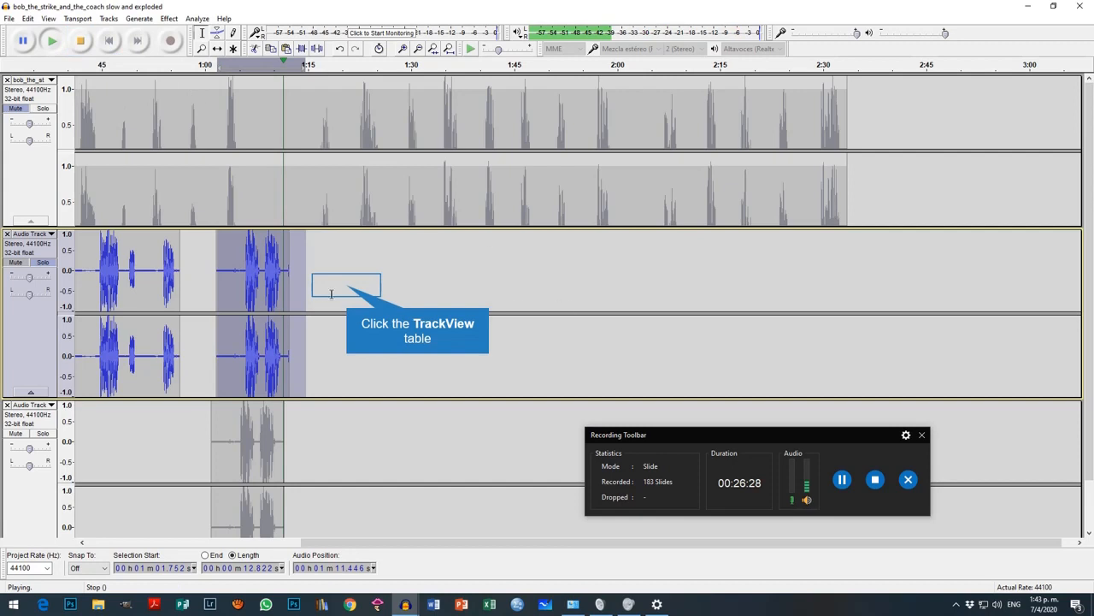
pyautogui.click(346, 284)
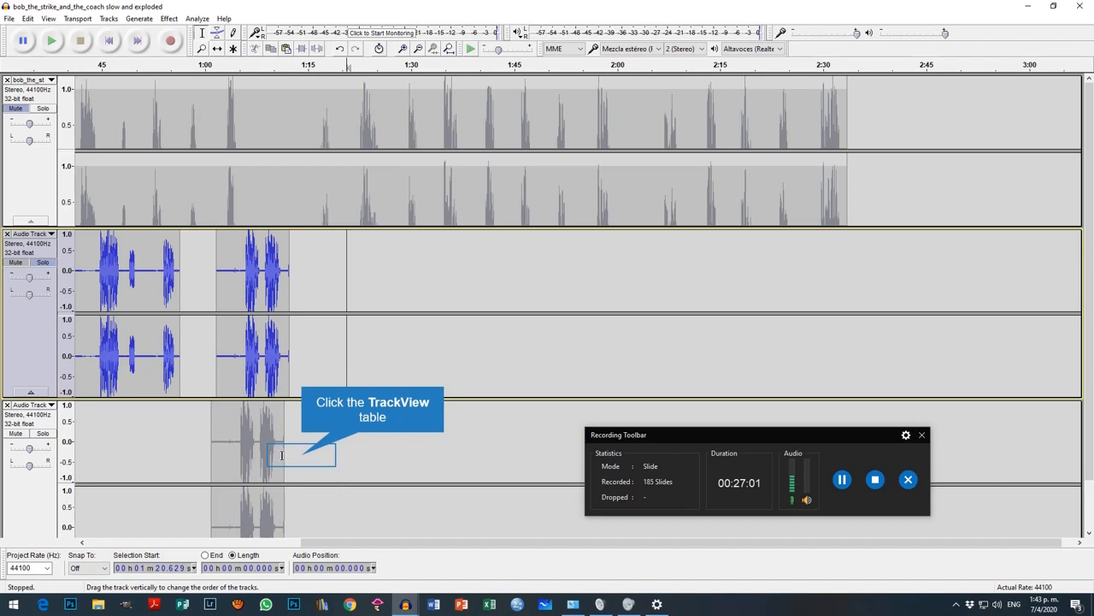
# - Remove the lowest audio track, which holds the original of the copied recording
pyautogui.moveTo(301, 454); pyautogui.dragTo(197, 454)
pyautogui.scroll(-1, 203, 457)
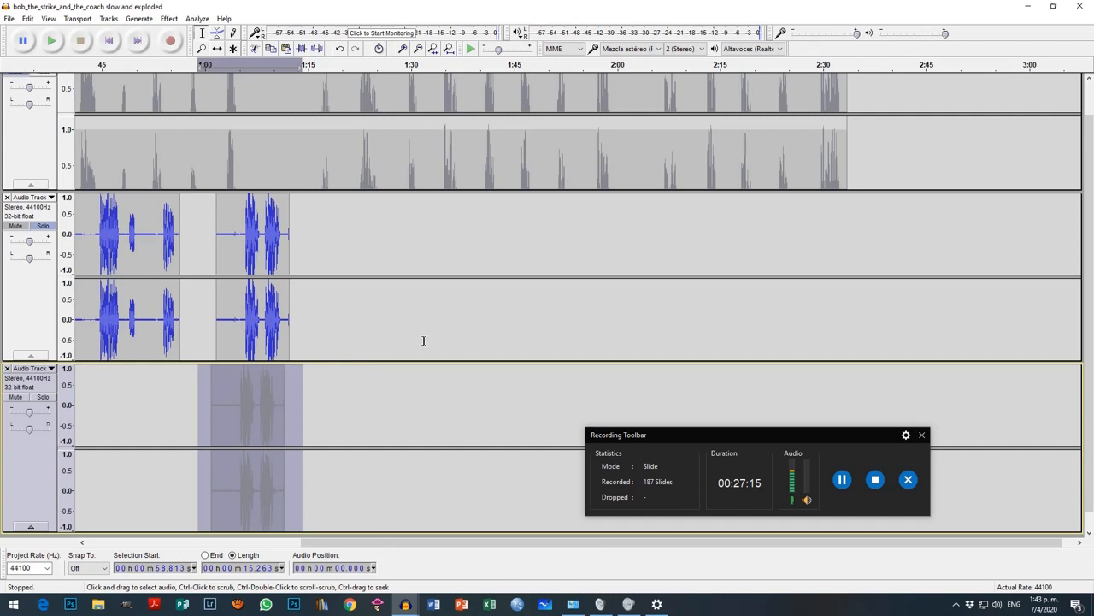
pyautogui.scroll(1, 422, 340)
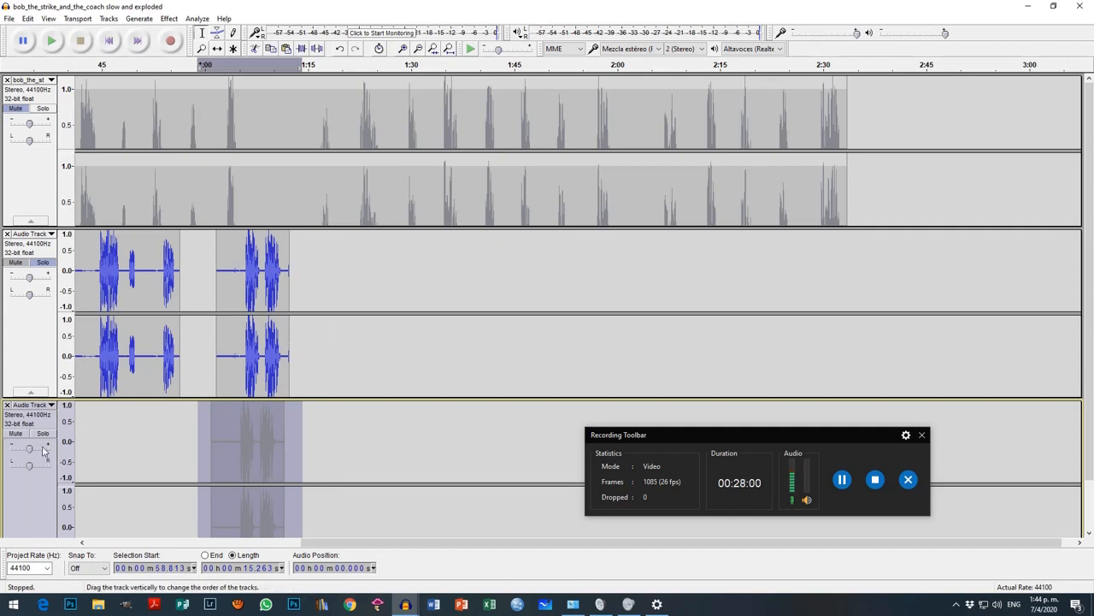
pyautogui.click(7, 404)
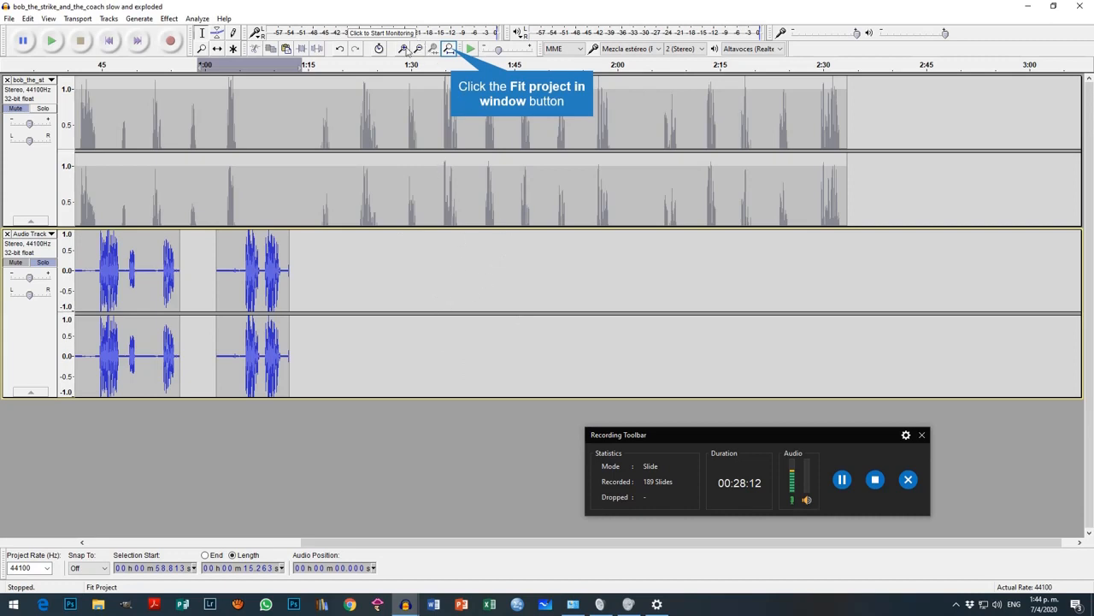
# - Select the pasted phrase in the recorded voice track, about 10.3 seconds starting at about 1:03.6
pyautogui.click(451, 51)
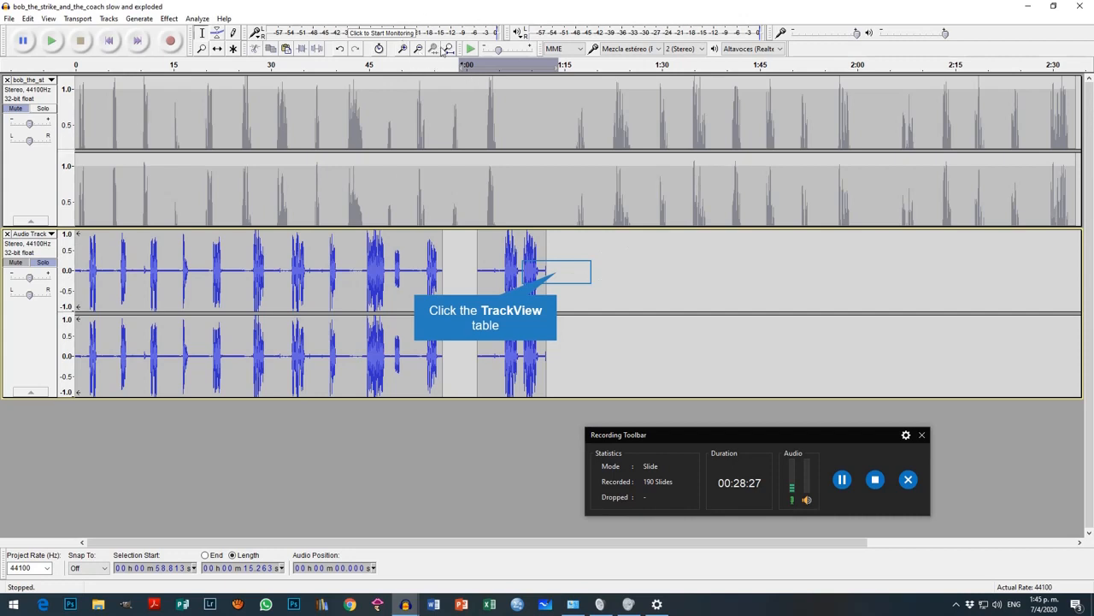
pyautogui.moveTo(558, 272); pyautogui.dragTo(490, 309)
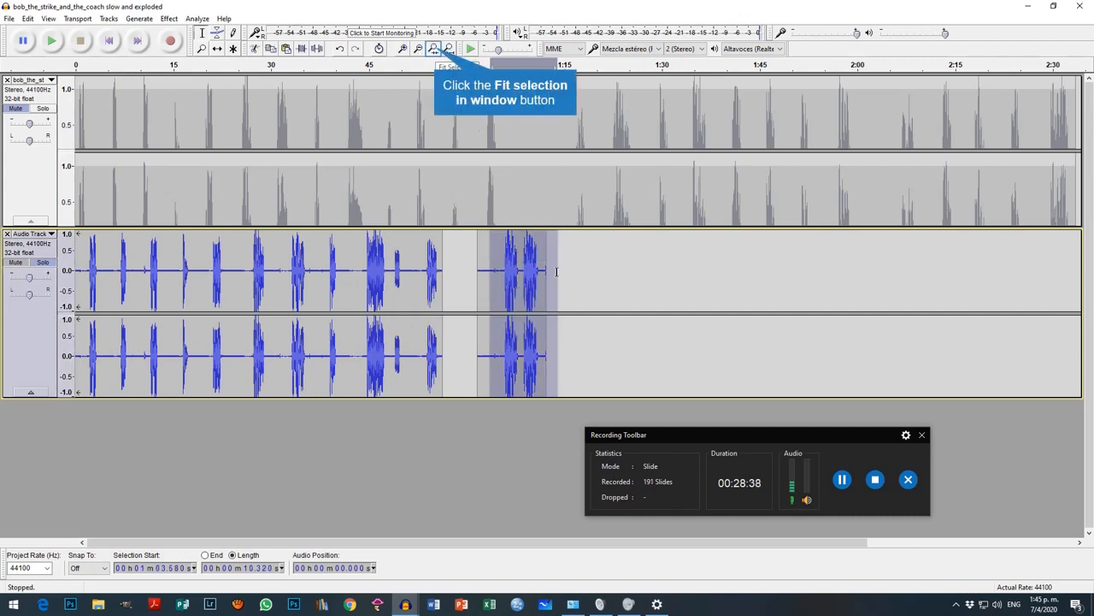